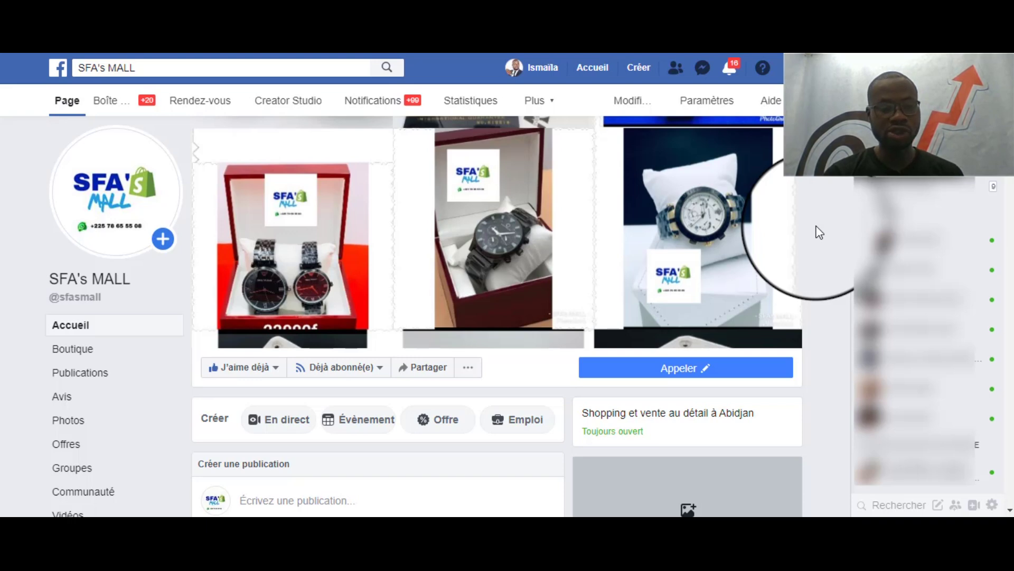
Open the boost settings for the KING MALE Father's Day watch post on the SFA's MALL page
left_click(818, 231)
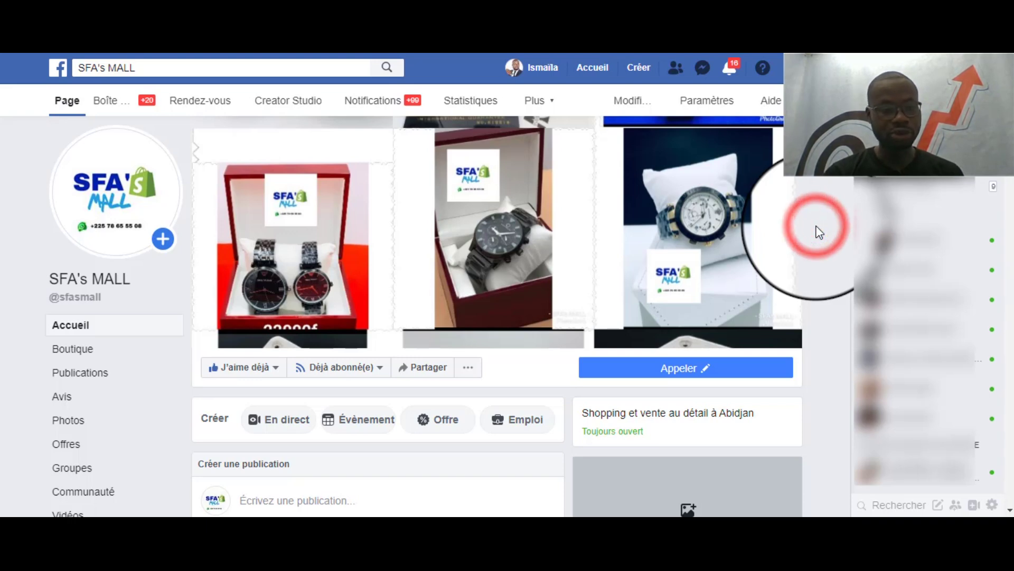
scroll(818, 231, "down", 15)
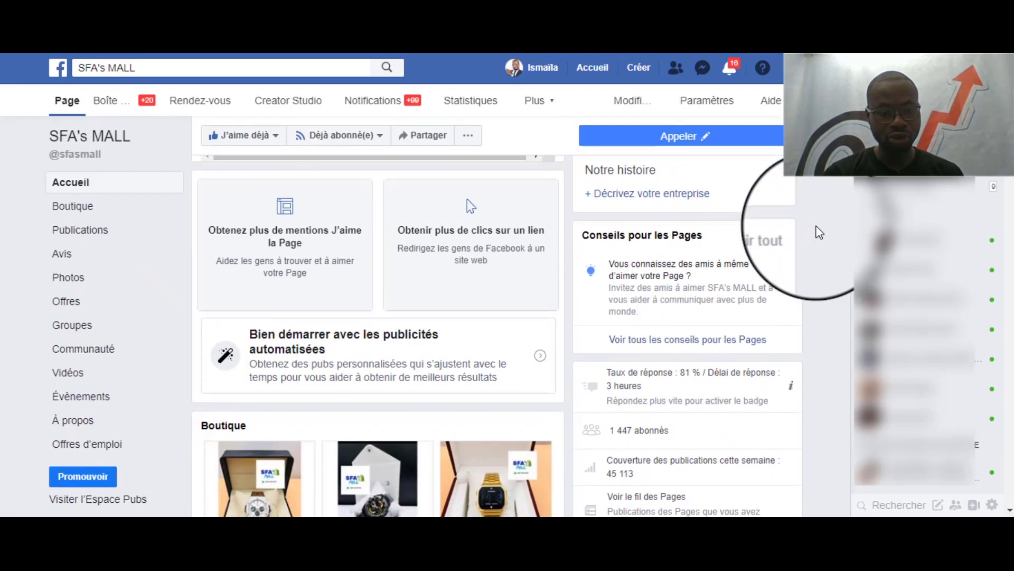
scroll(818, 231, "down", 1)
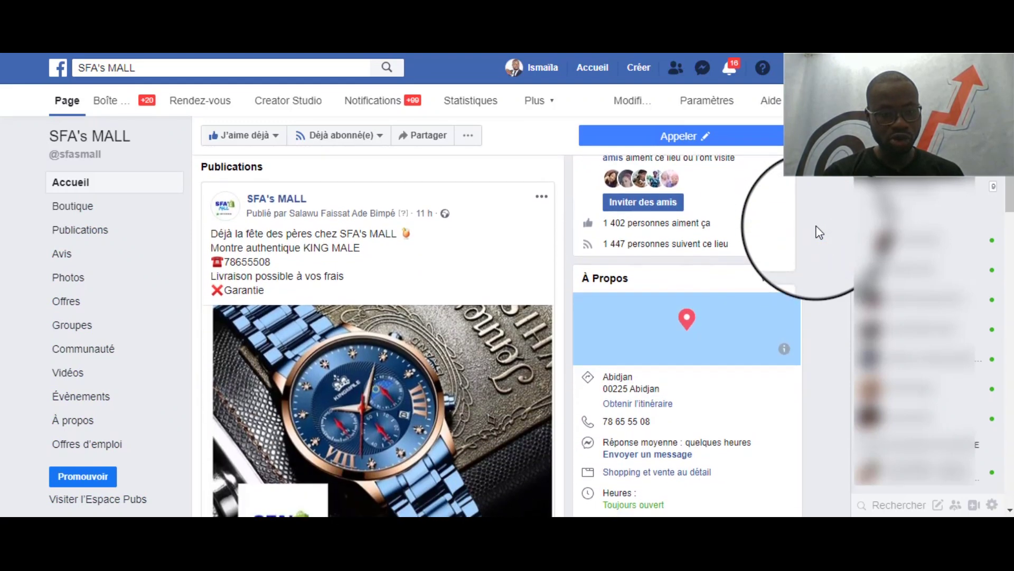
scroll(818, 231, "down", 5)
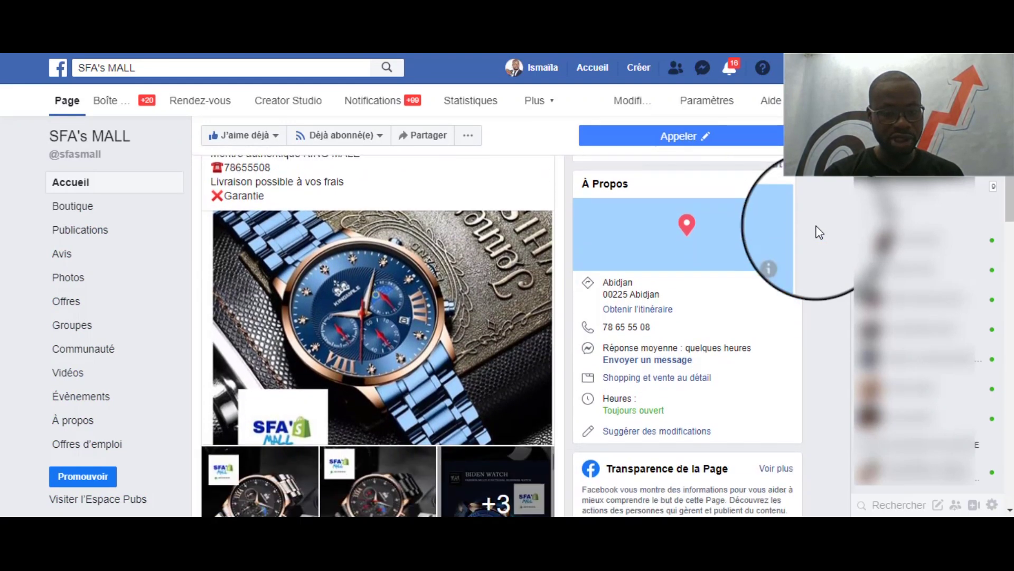
scroll(818, 231, "down", 2)
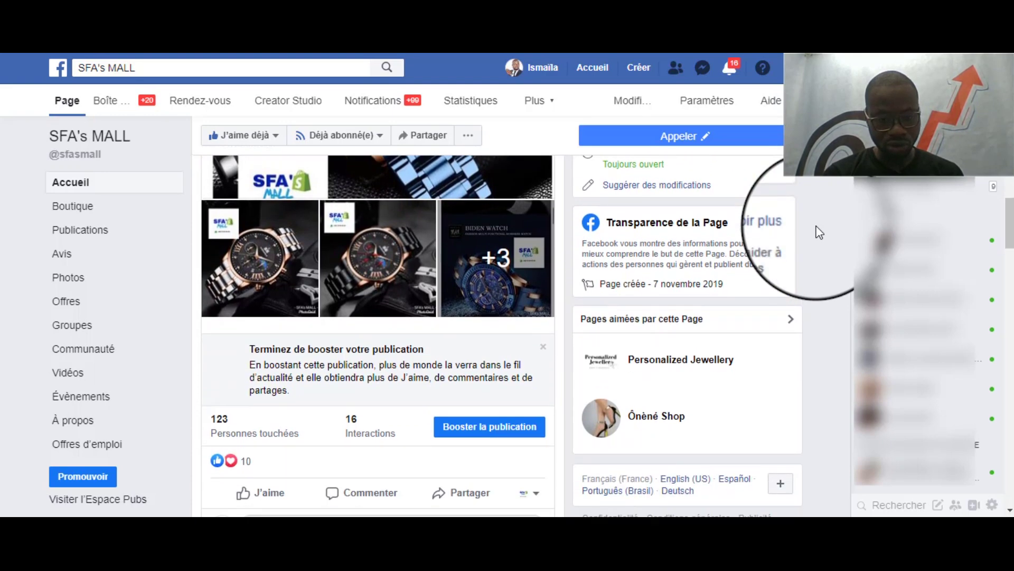
left_click(478, 431)
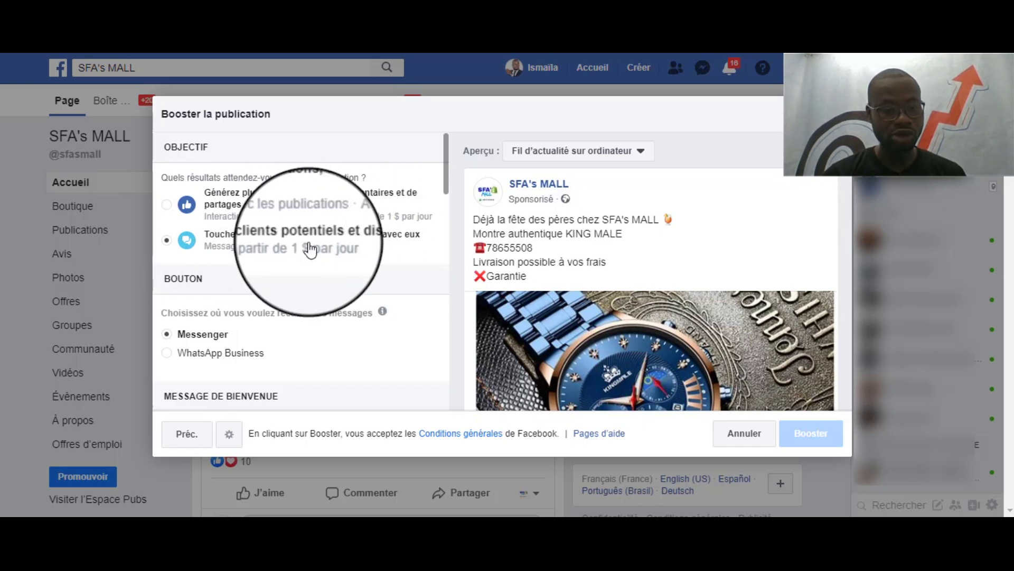
Start a new audience for the boosted post and name it SFA's MALL
scroll(311, 249, "down", 3)
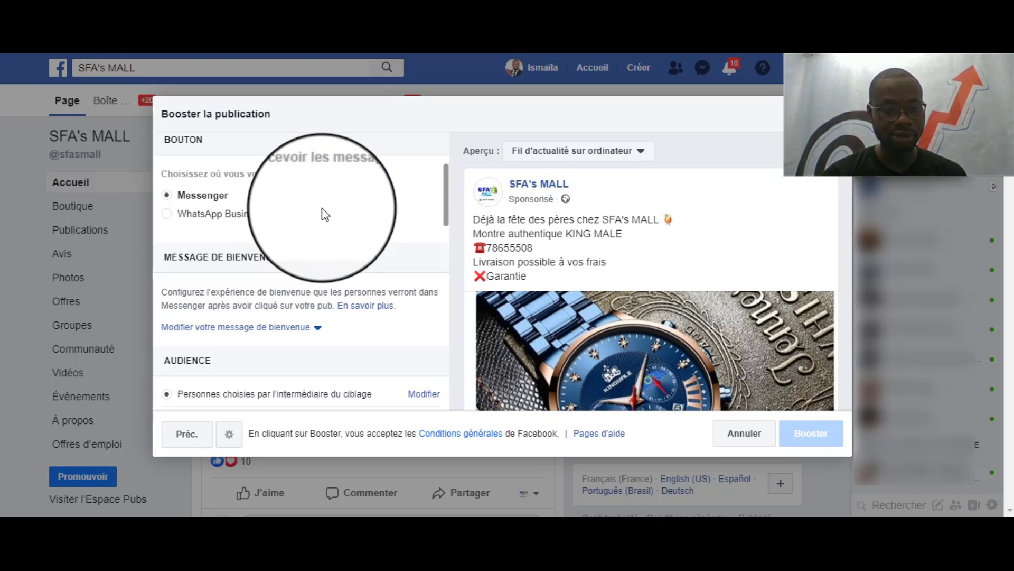
scroll(403, 259, "down", 2)
scroll(403, 259, "down", 2)
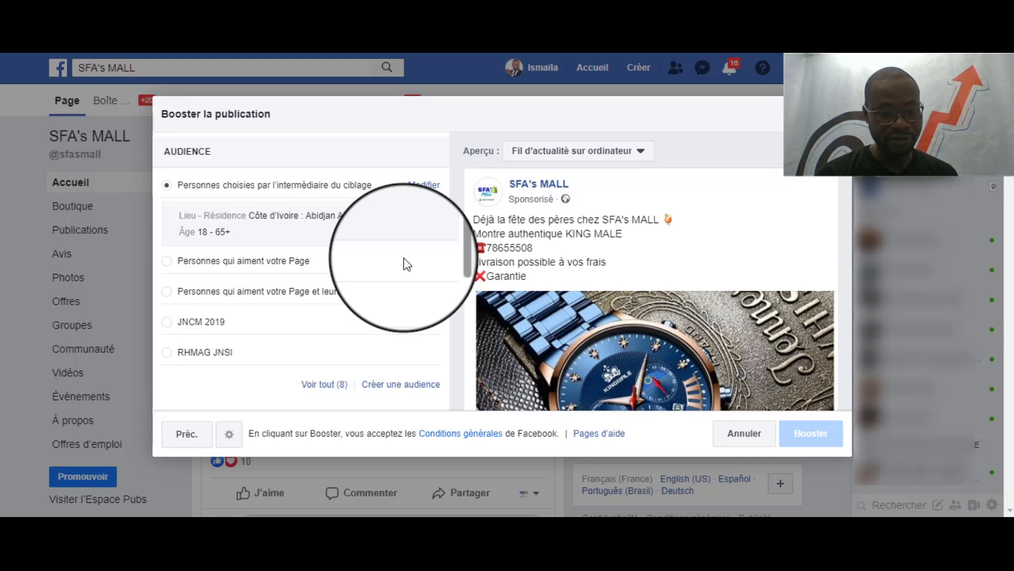
left_click(404, 385)
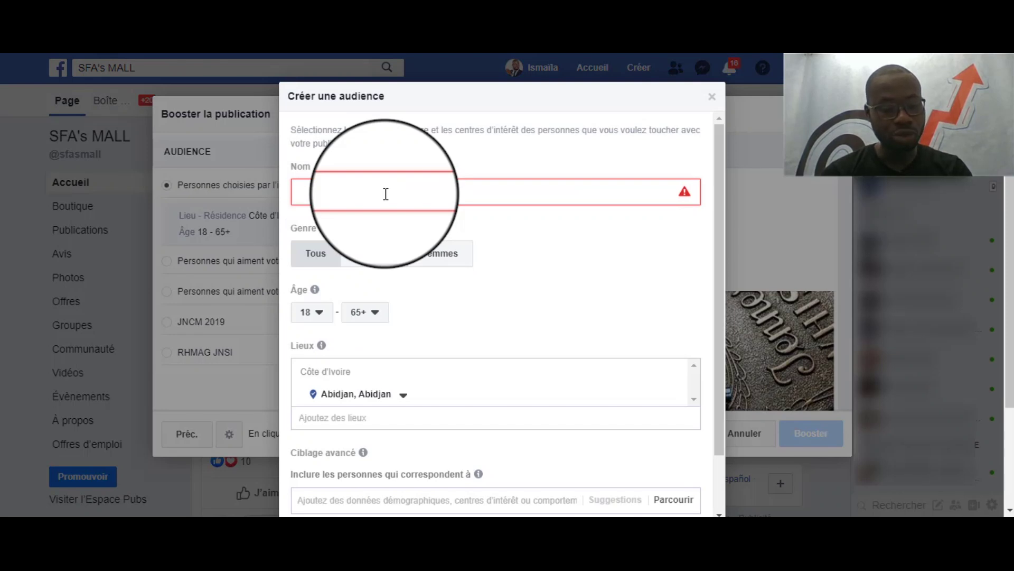
type("SFA's MALL")
Set the audience's maximum age to 50
scroll(536, 243, "down", 2)
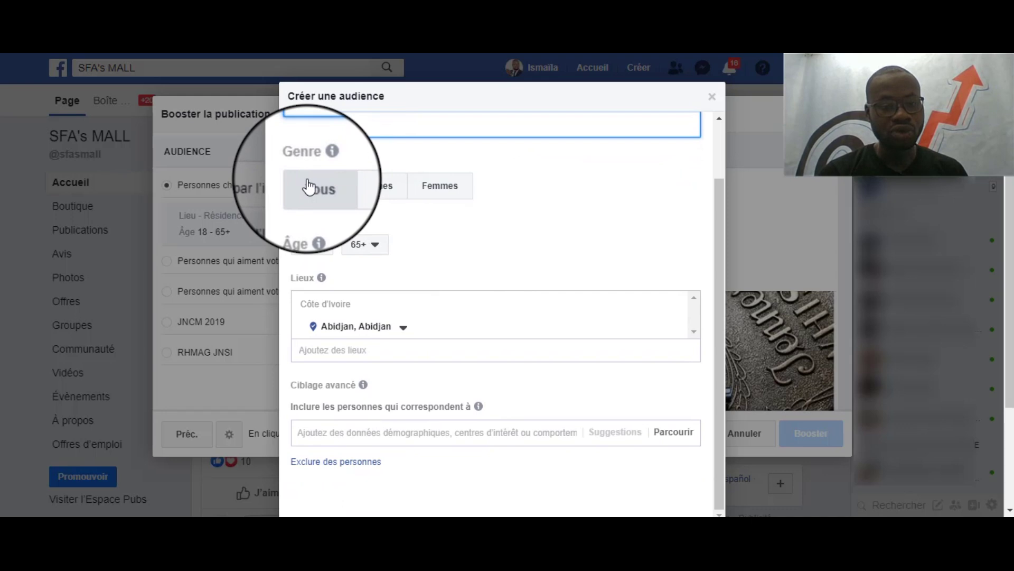
scroll(317, 192, "down", 2)
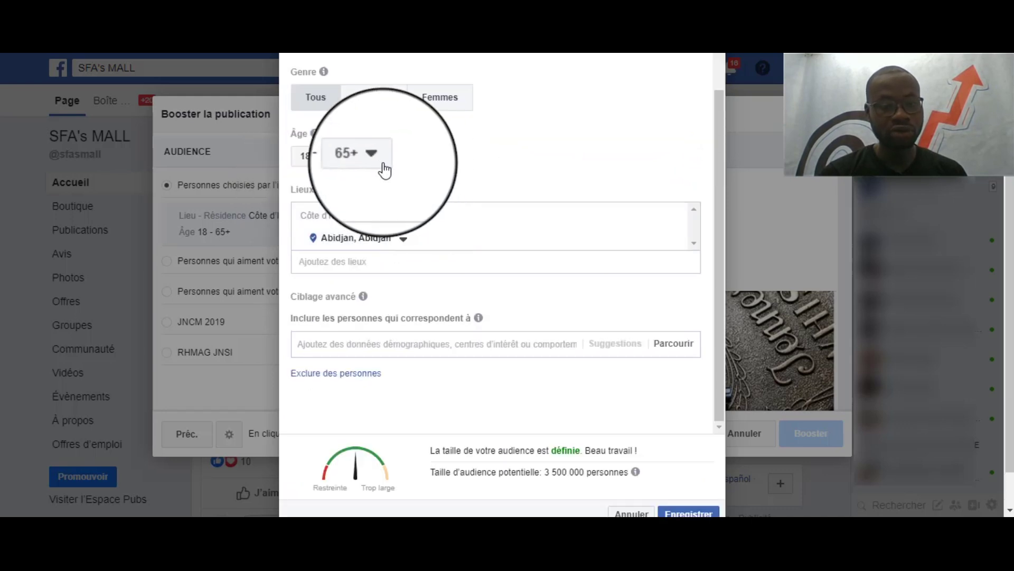
left_click(376, 160)
scroll(373, 226, "up", 1)
scroll(372, 226, "up", 3)
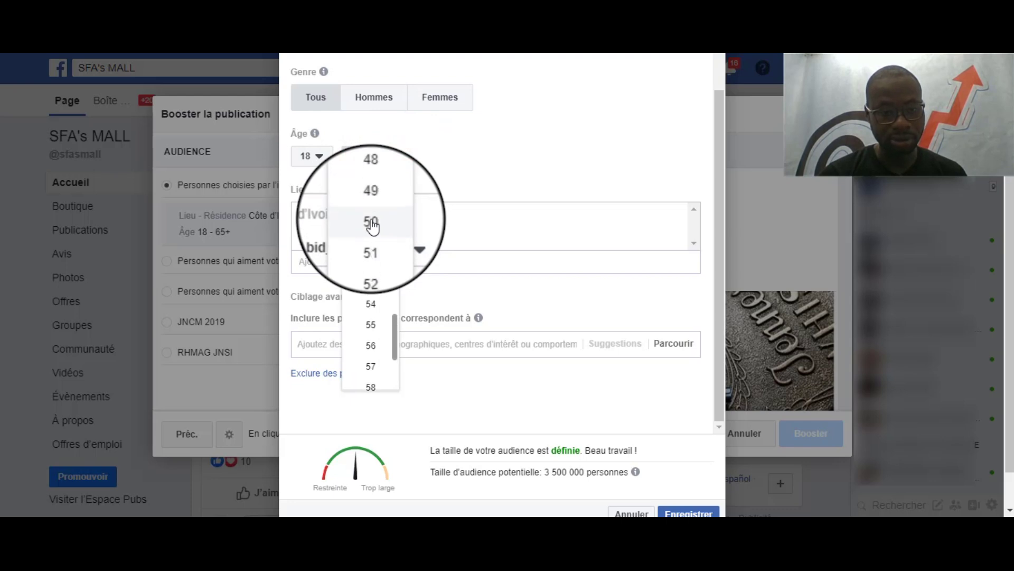
left_click(362, 223)
Include close friends of men with birthdays in 0 to 7 and 7 to 30 days, from the Évènements marquants demographics, in the detailed targeting
scroll(374, 199, "down", 1)
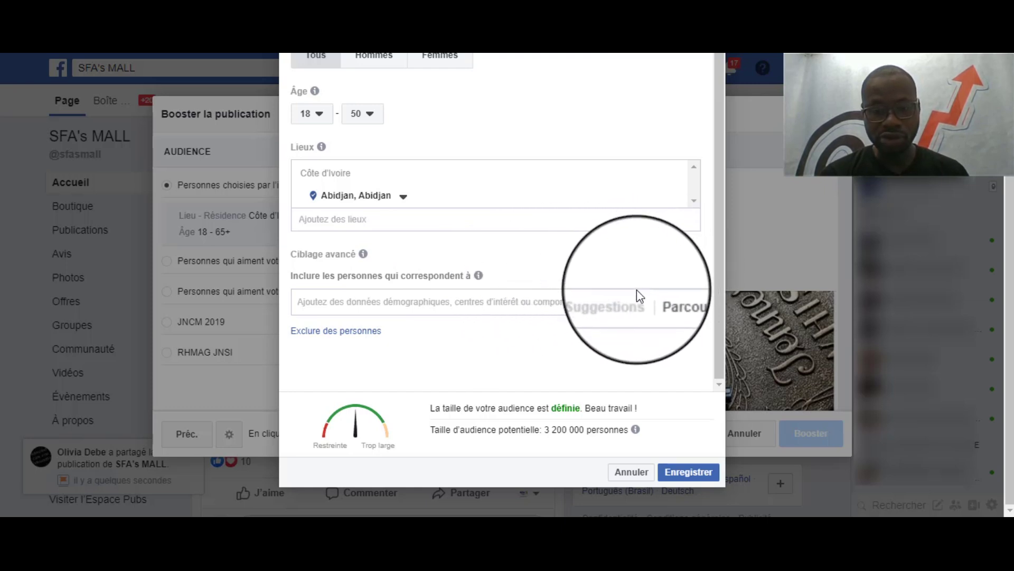
left_click(672, 305)
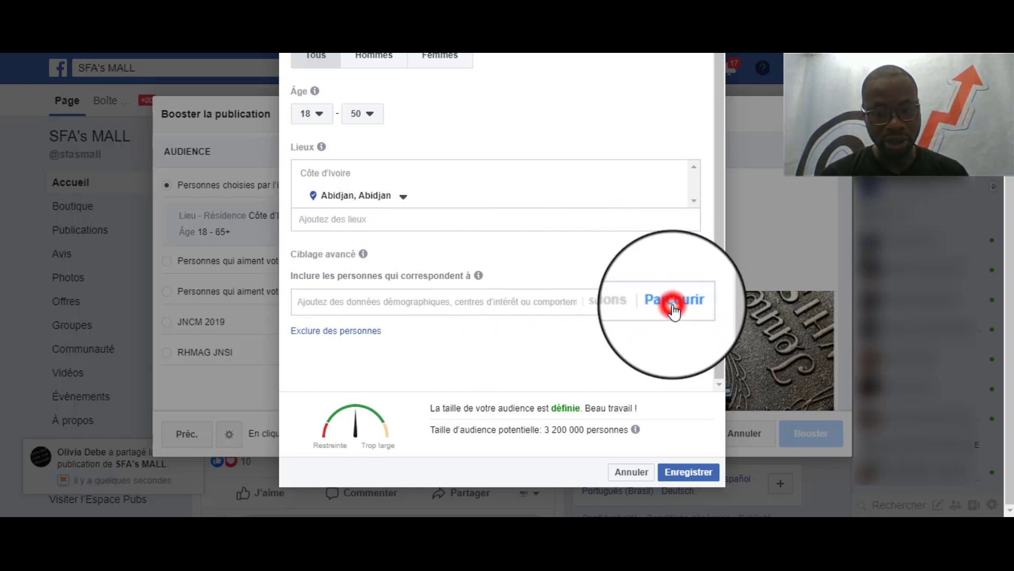
scroll(674, 312, "down", 1)
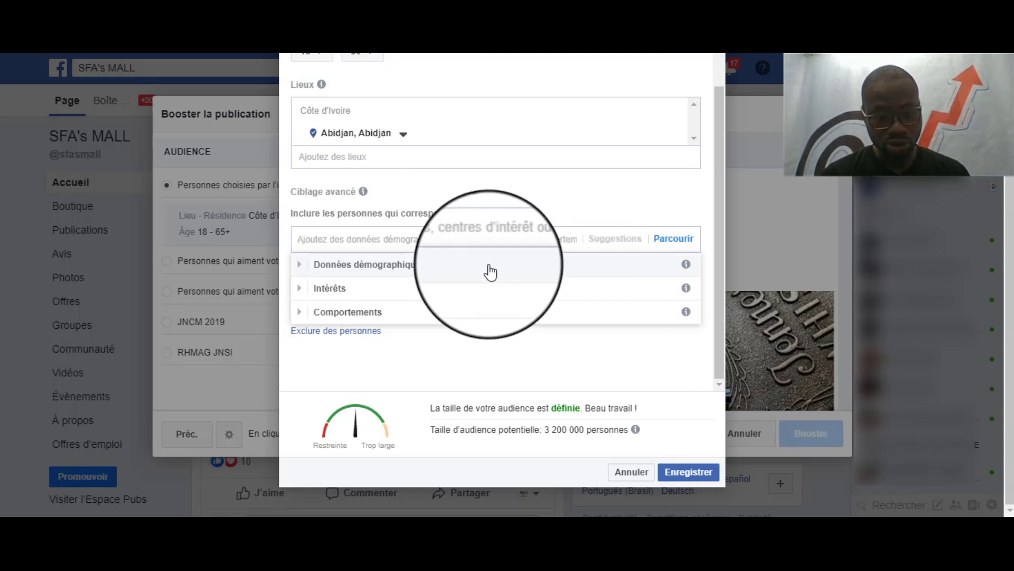
left_click(468, 272)
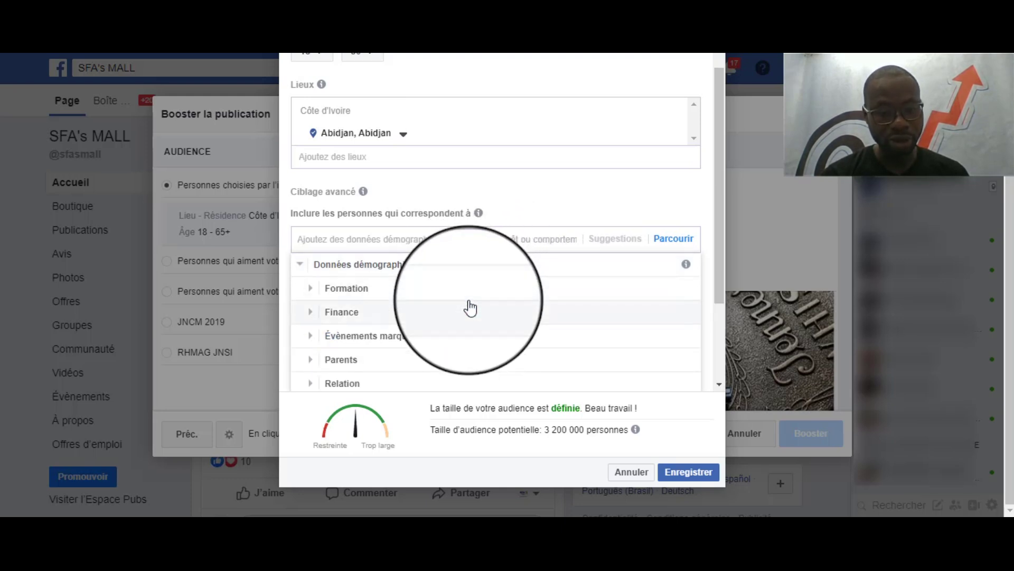
scroll(470, 307, "down", 1)
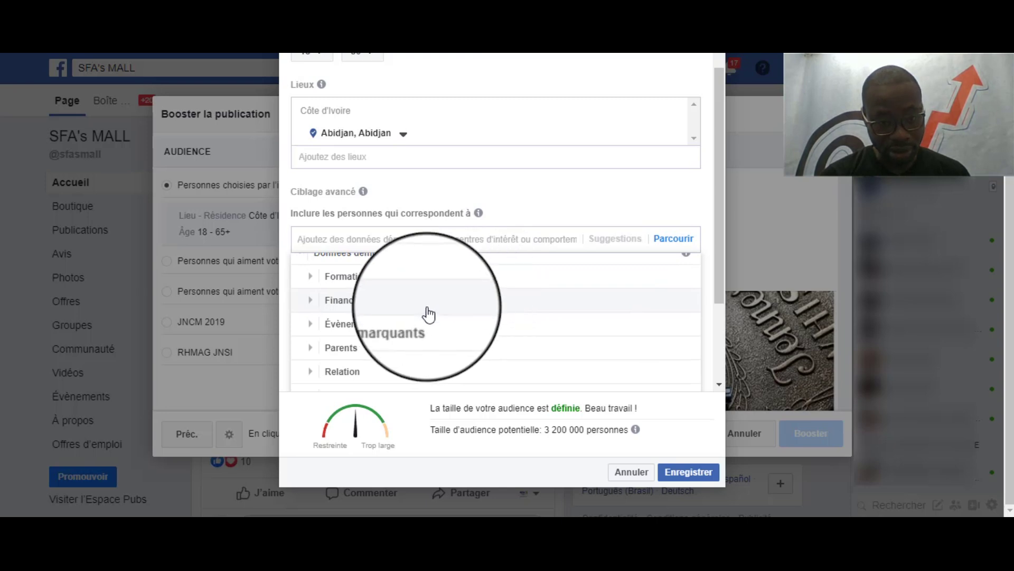
left_click(385, 324)
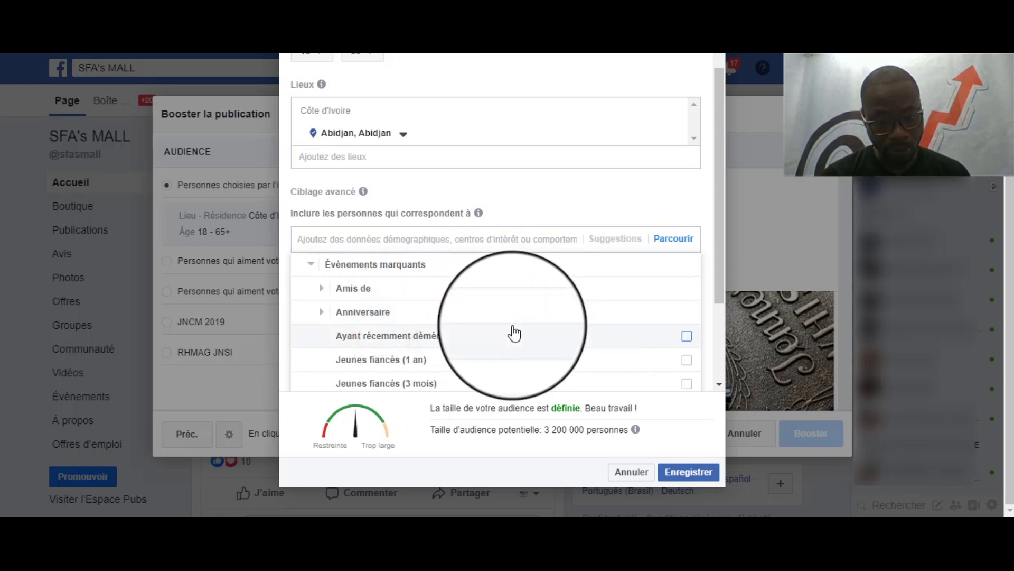
left_click(333, 288)
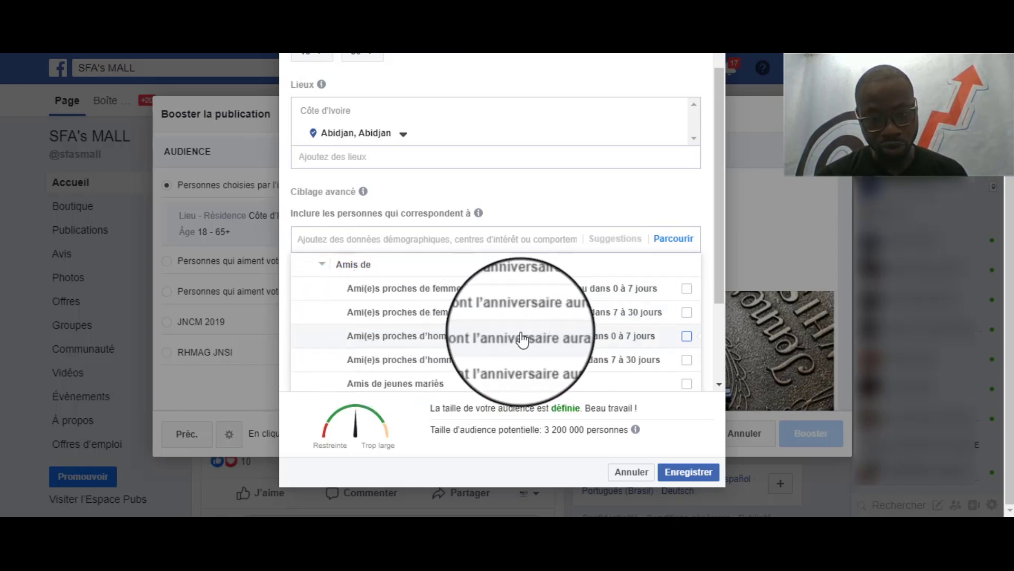
left_click(667, 342)
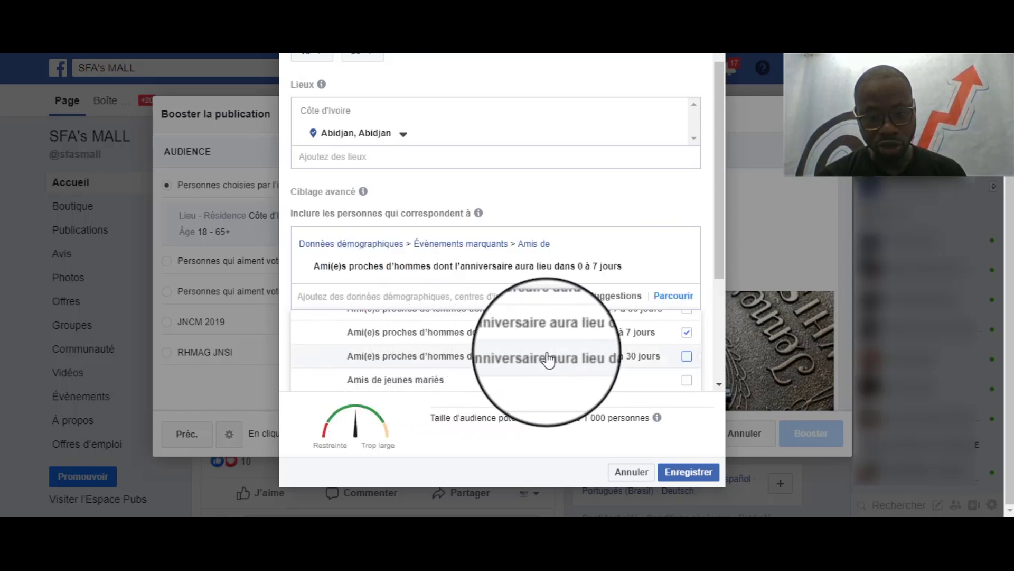
left_click(618, 359)
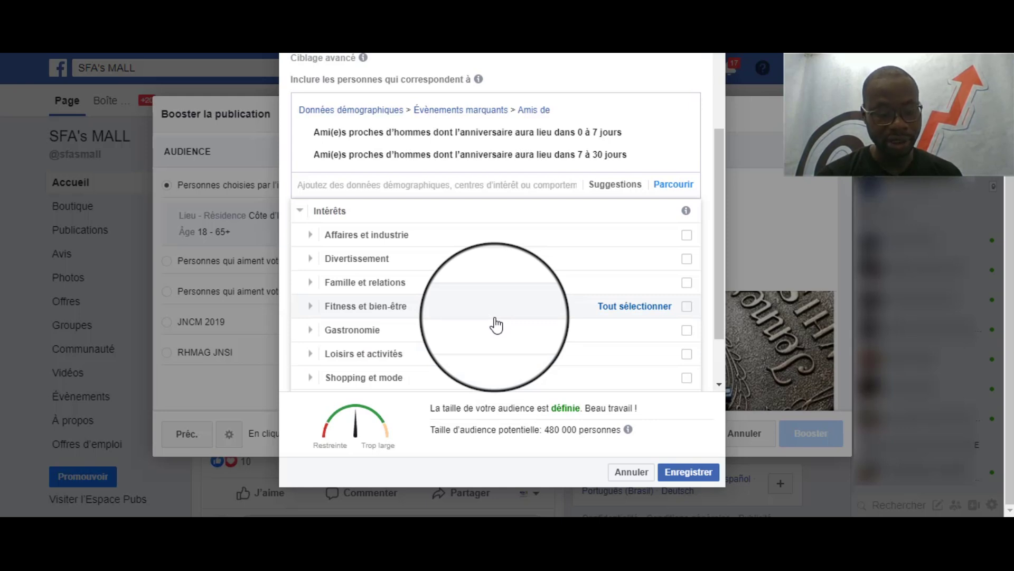
Add the Chaussures interest from the Habillement category of Shopping et mode to the audience targeting
scroll(459, 316, "down", 1)
left_click(347, 339)
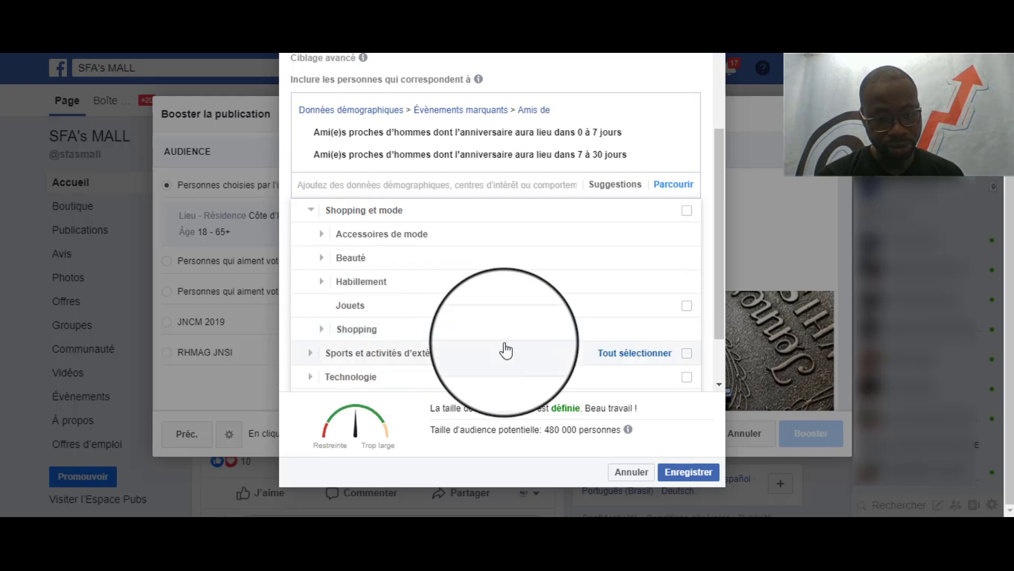
left_click(345, 280)
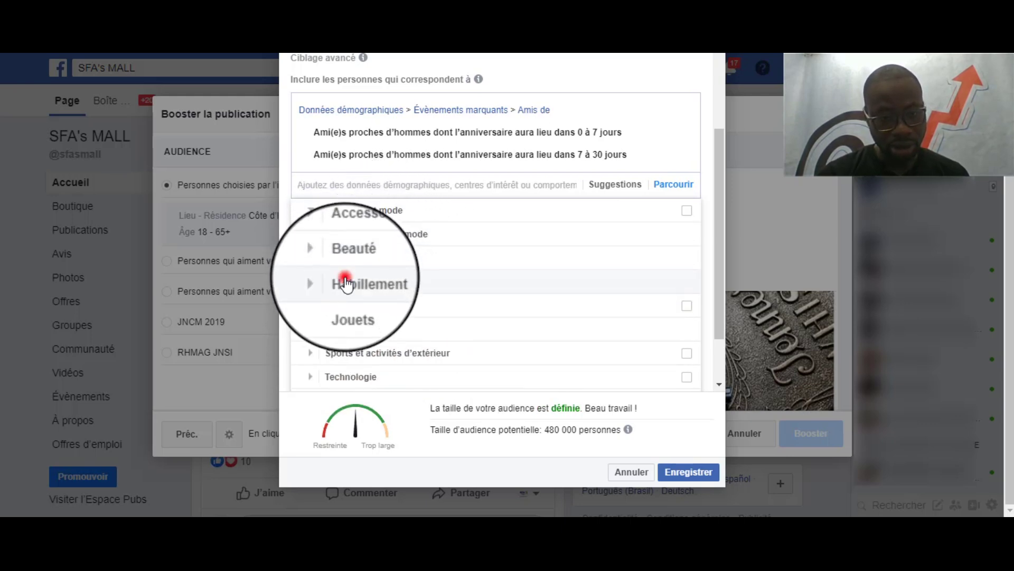
left_click(688, 238)
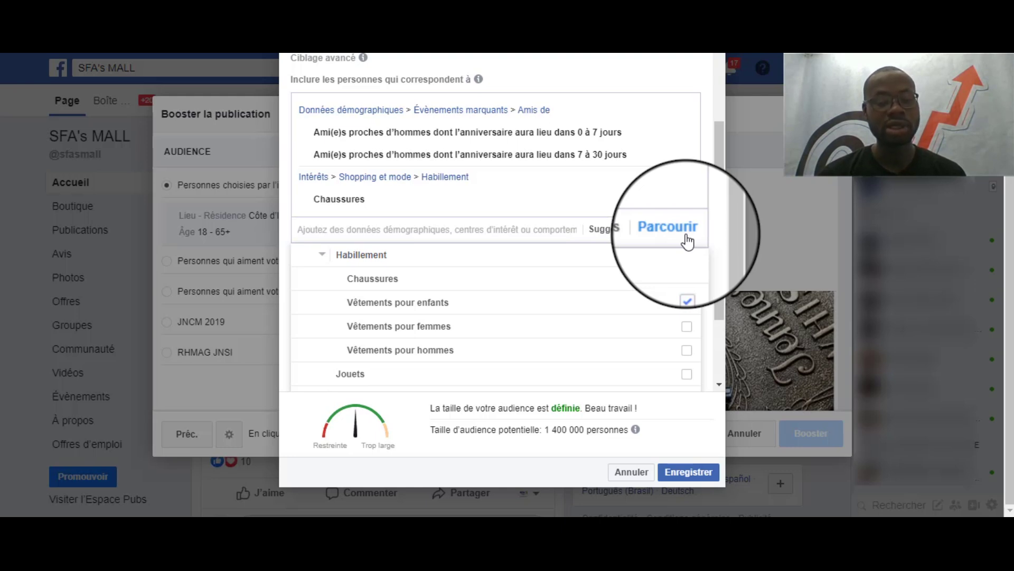
left_click(322, 254)
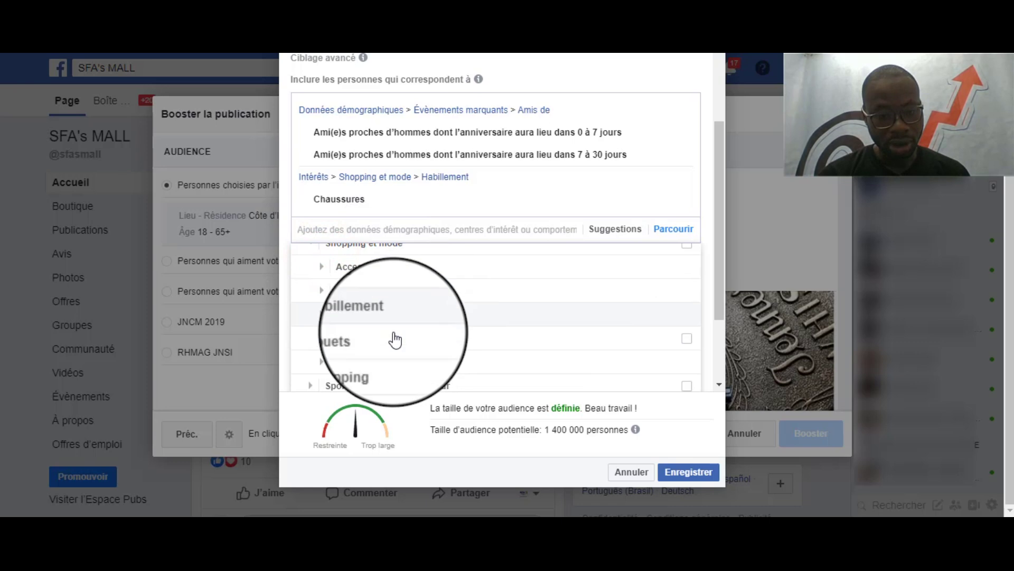
Add the Acheteurs actifs purchase behaviour from Comportements to the audience targeting
scroll(430, 355, "down", 2)
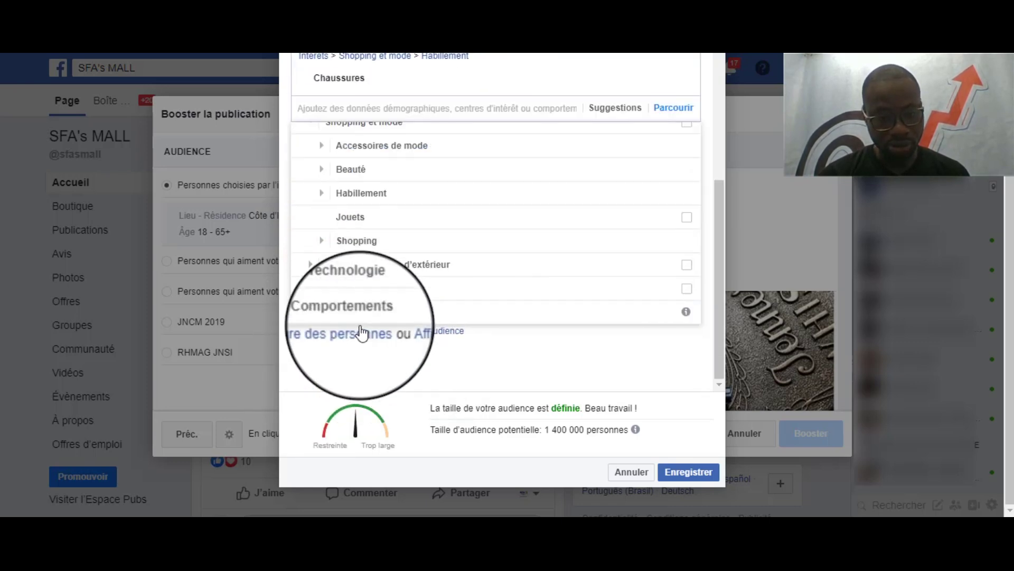
left_click(299, 312)
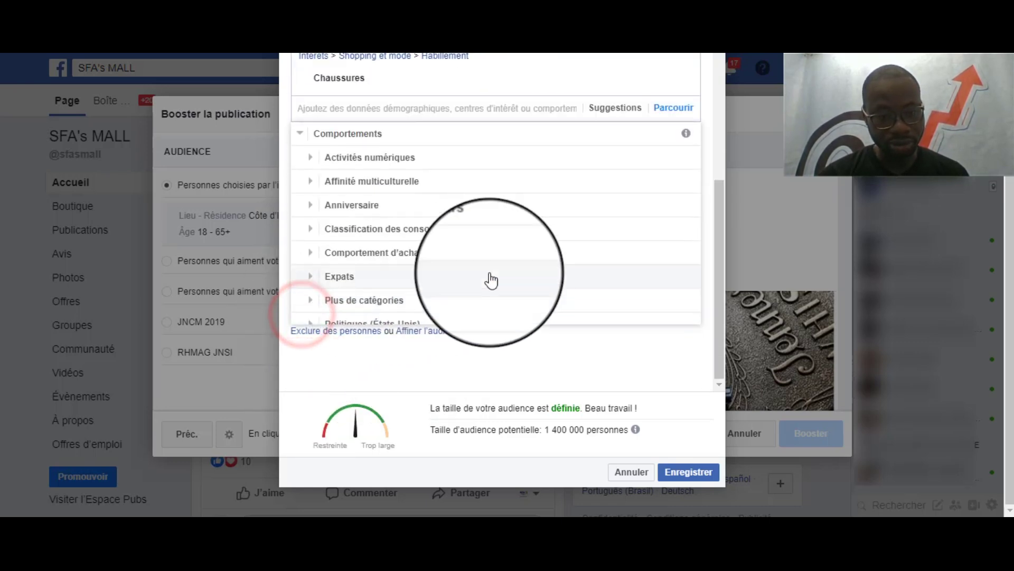
left_click(401, 247)
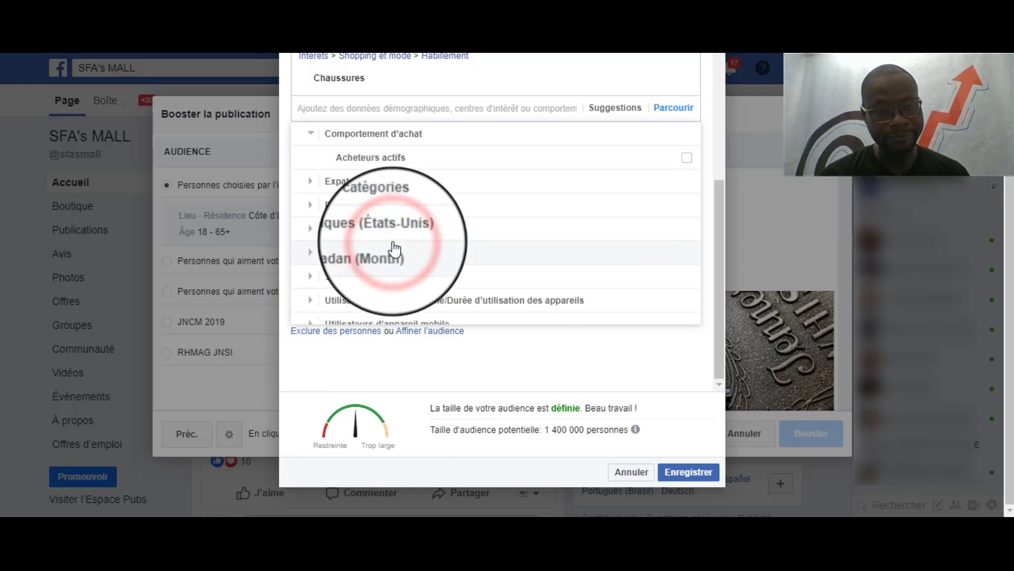
left_click(687, 157)
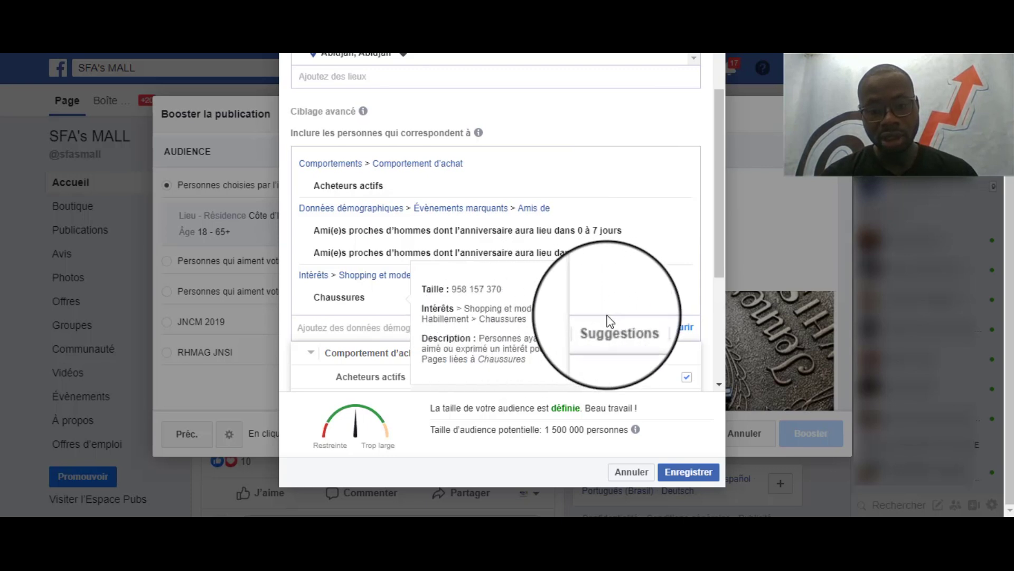
Add the suggested Shopping en ligne interest to the audience targeting
left_click(619, 331)
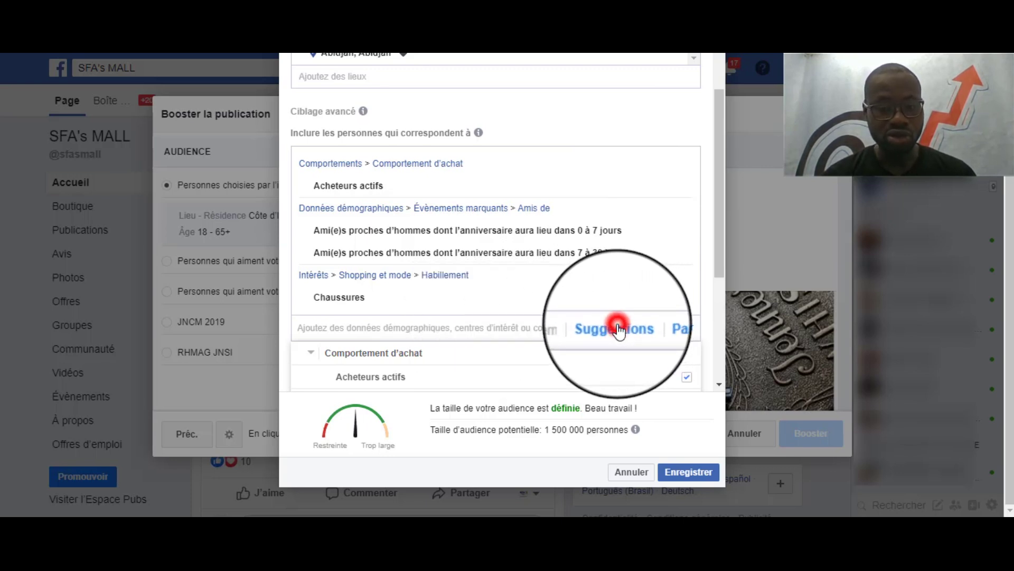
scroll(619, 331, "down", 3)
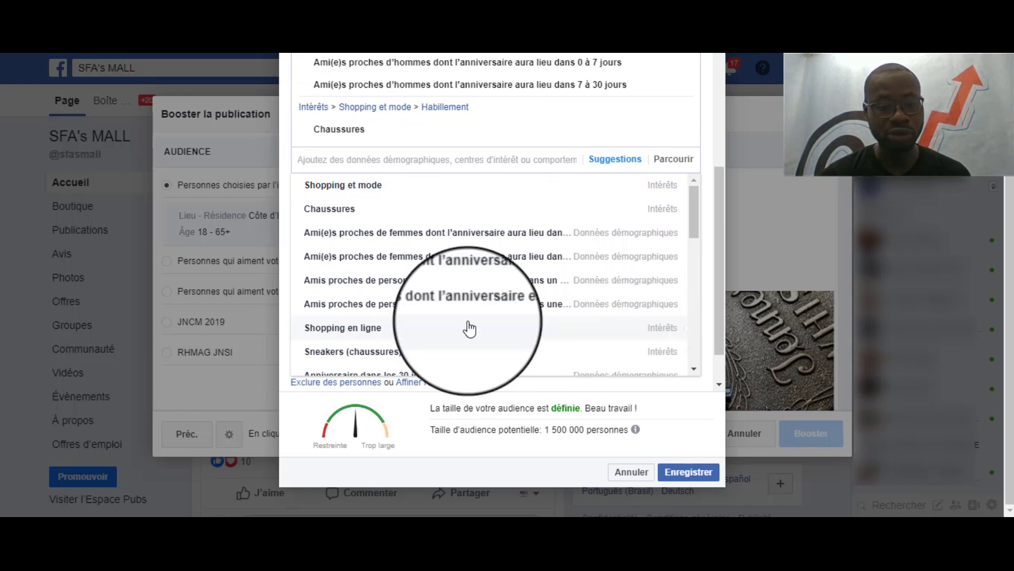
left_click(423, 327)
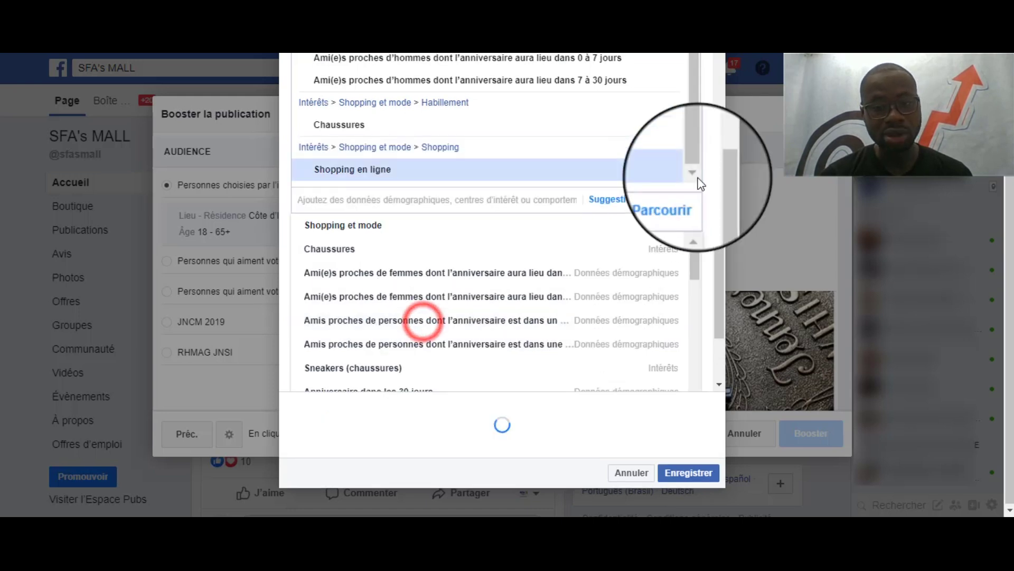
Add the suggested Anniversaire en décembre demographic to the detailed targeting and save the custom audience
left_click(613, 202)
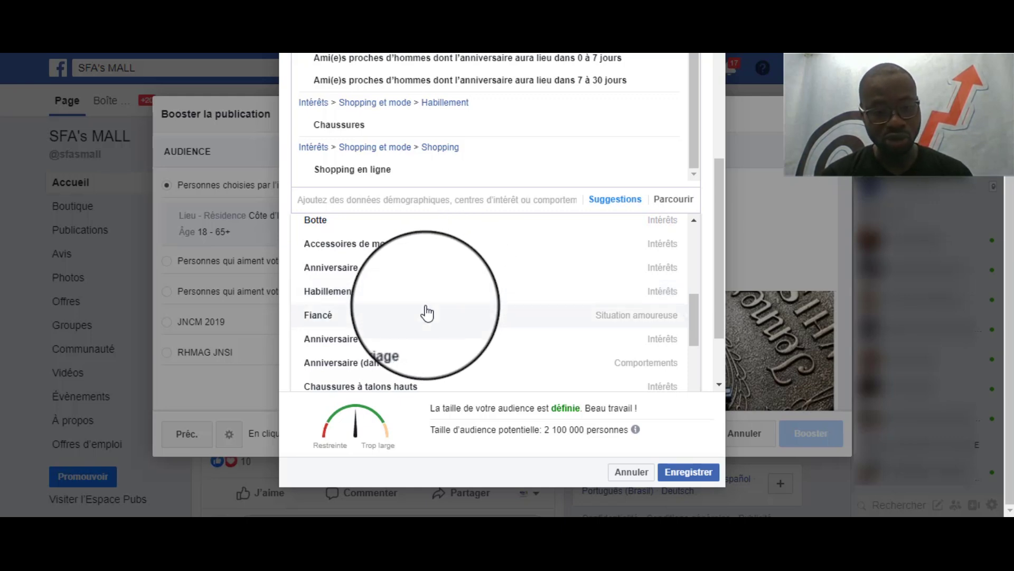
scroll(427, 313, "down", 3)
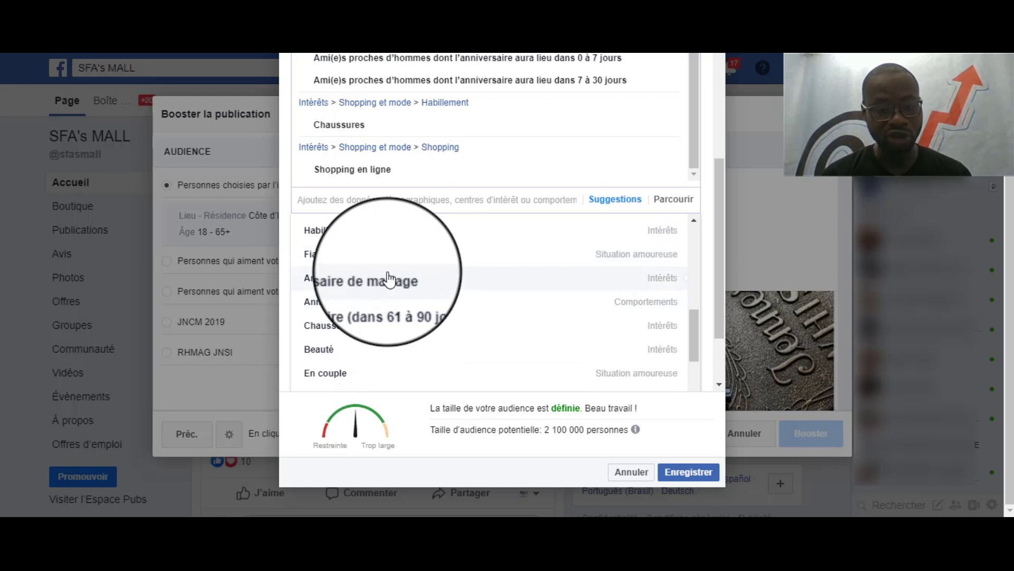
scroll(388, 278, "down", 6)
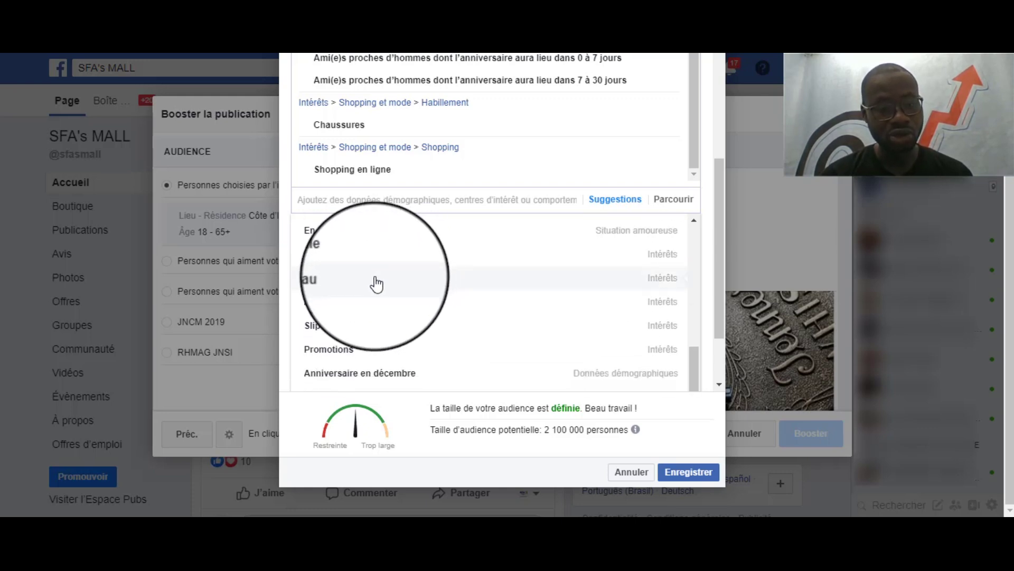
scroll(375, 285, "up", 1)
scroll(365, 275, "up", 1)
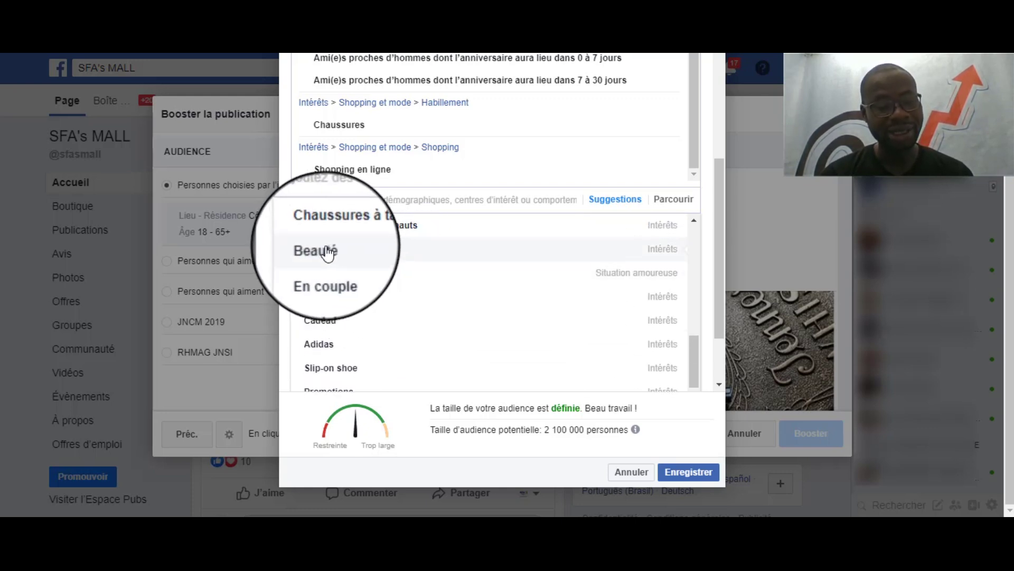
scroll(419, 294, "down", 1)
left_click(429, 359)
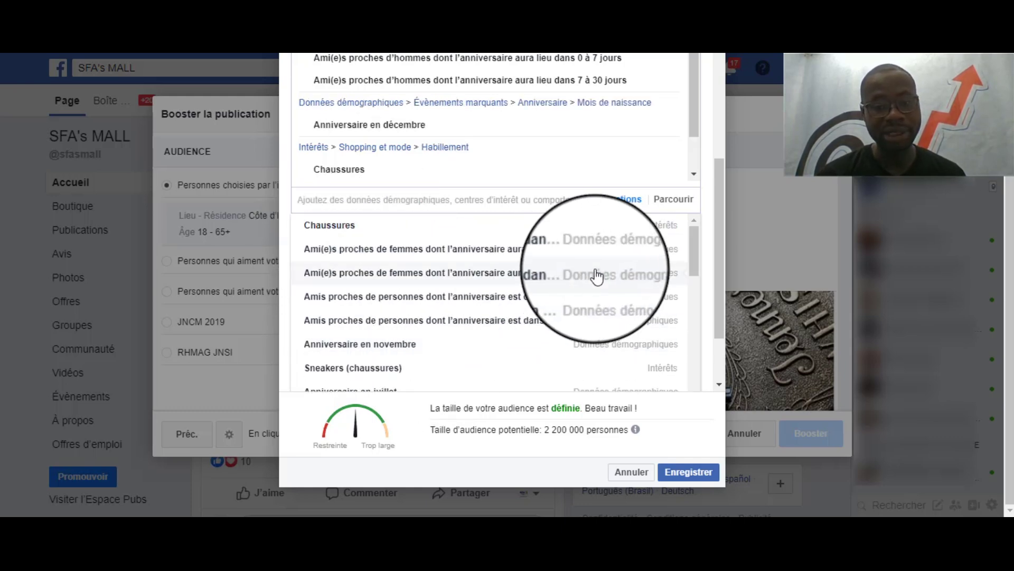
left_click(690, 474)
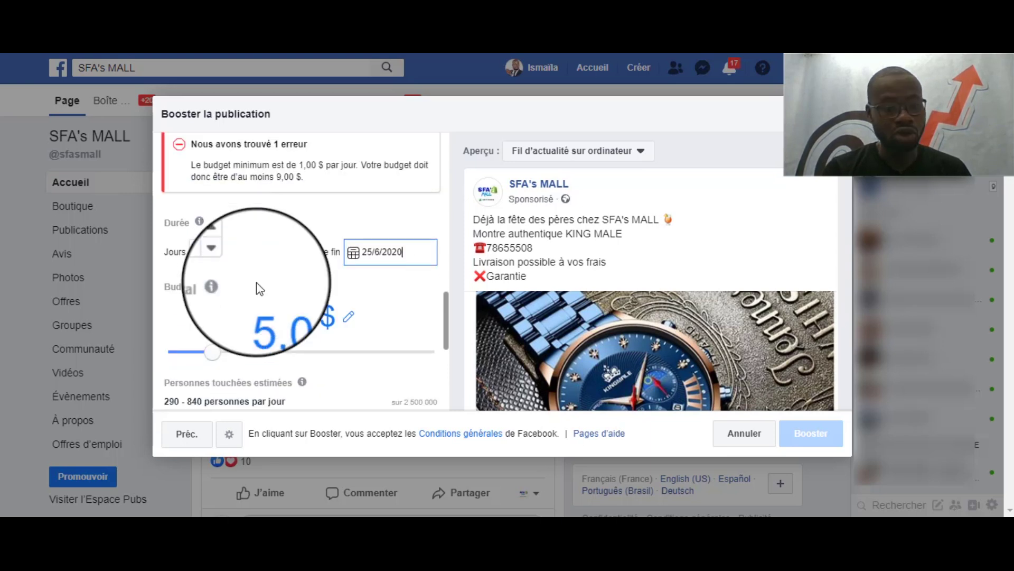
scroll(256, 282, "down", 1)
scroll(255, 282, "up", 1)
scroll(256, 283, "down", 1)
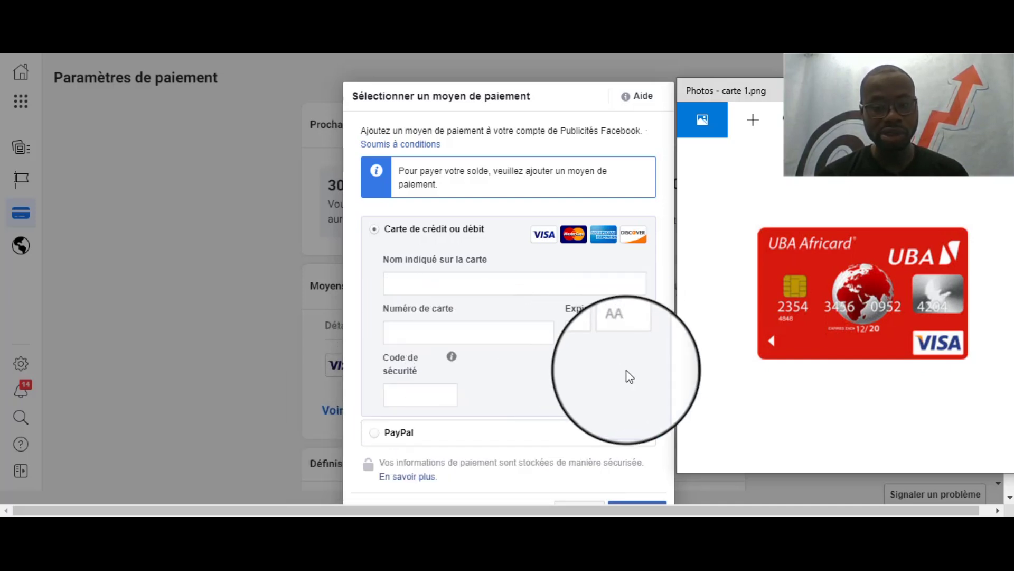
View the back of the sample bank card, carte 2.png, alongside the credit or debit card payment form
left_click(1009, 298)
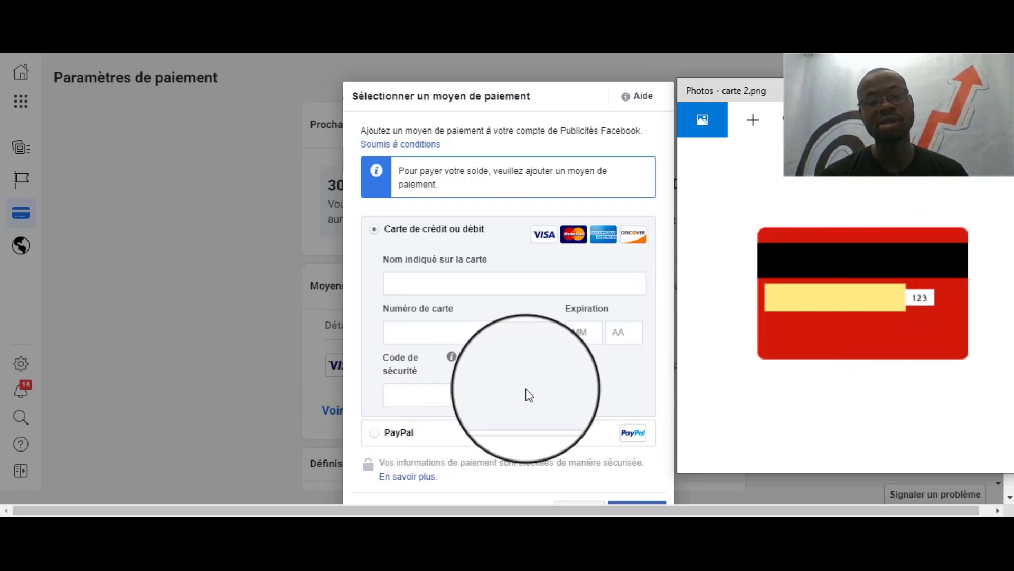
scroll(525, 391, "down", 1)
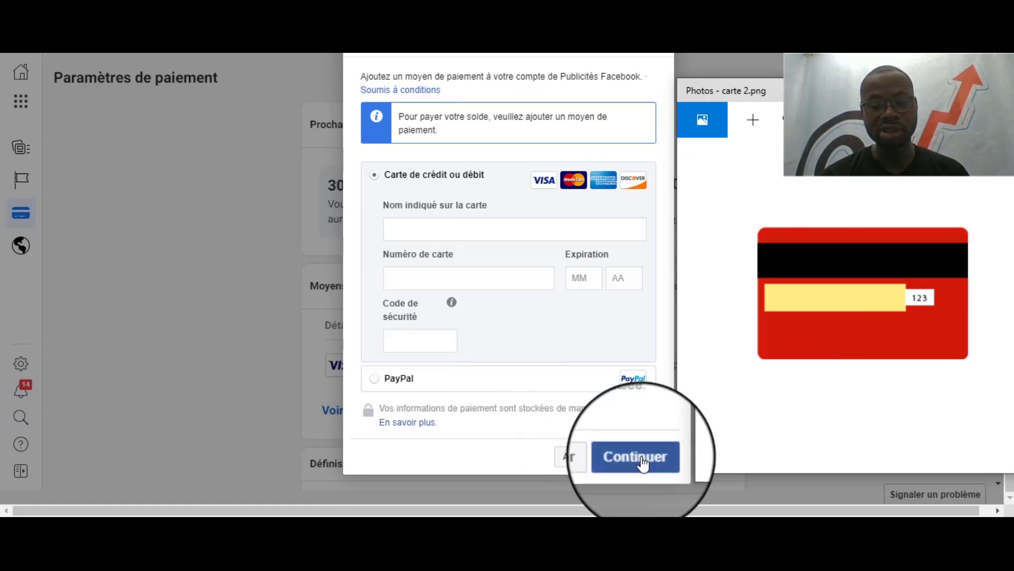